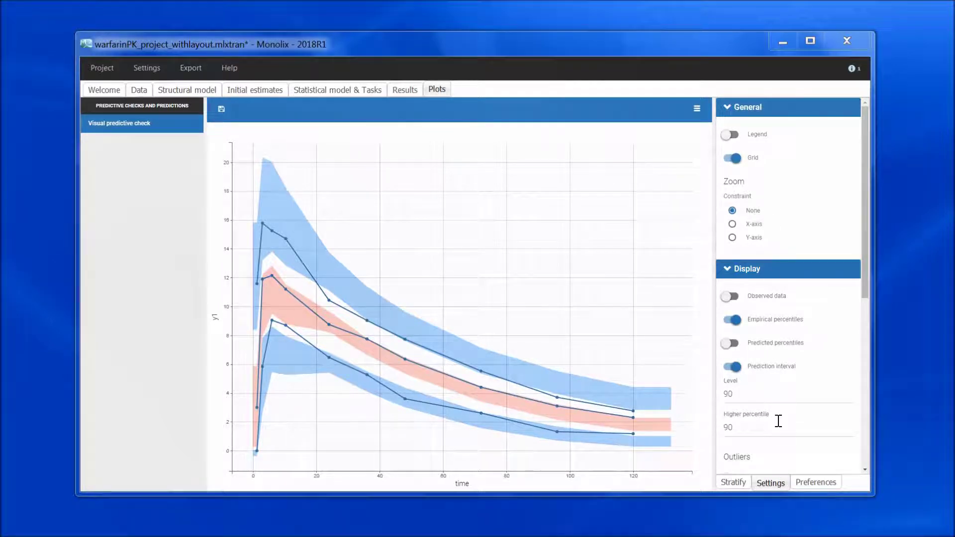
Turn on the Legend toggle so the VPC lists Prediction interval and Empirical percentiles.
left_click(755, 140)
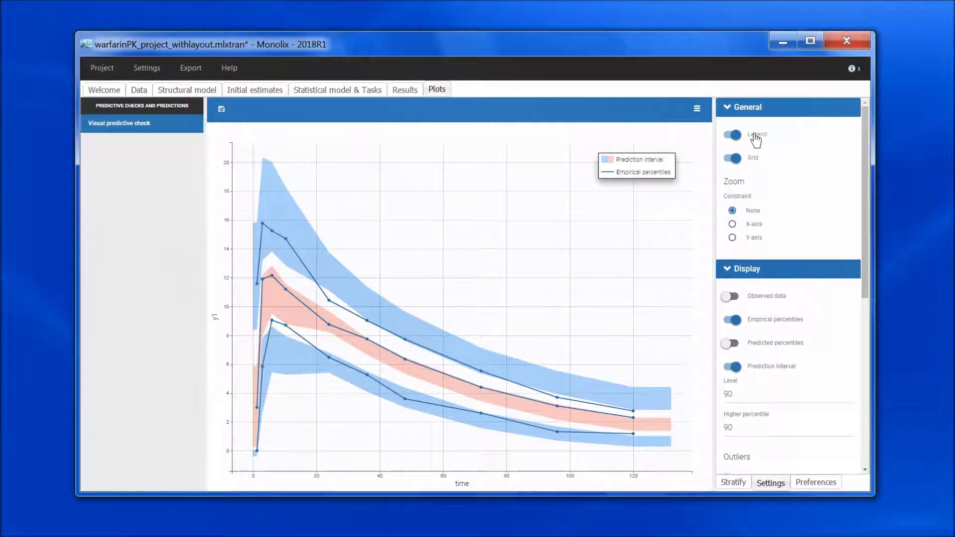
Title the X axis 'time (hours)' and the Y axis 'Concentration (mg/L)'.
left_click_drag(863, 148, 860, 327)
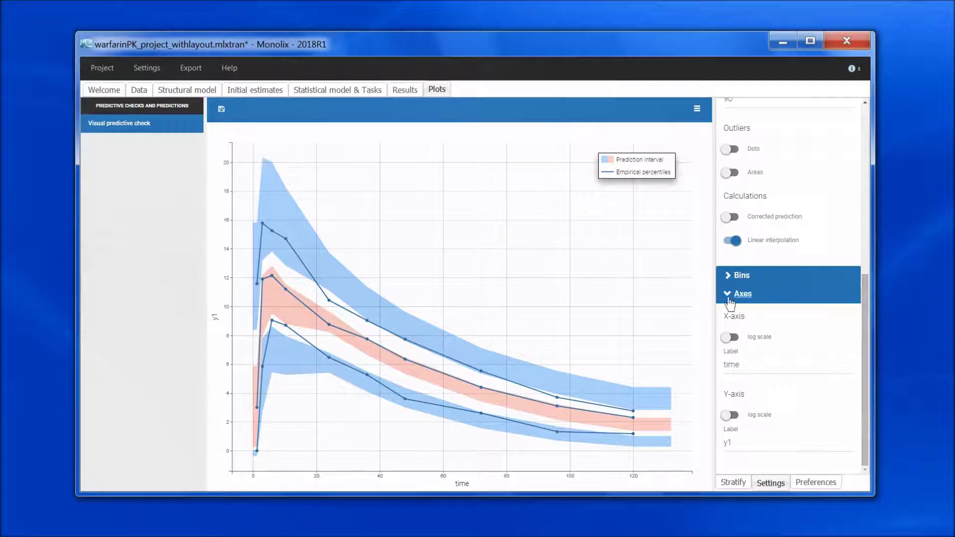
left_click(770, 365)
type("(hours)")
left_click(749, 443)
key("BackSpace")
key("BackSpace")
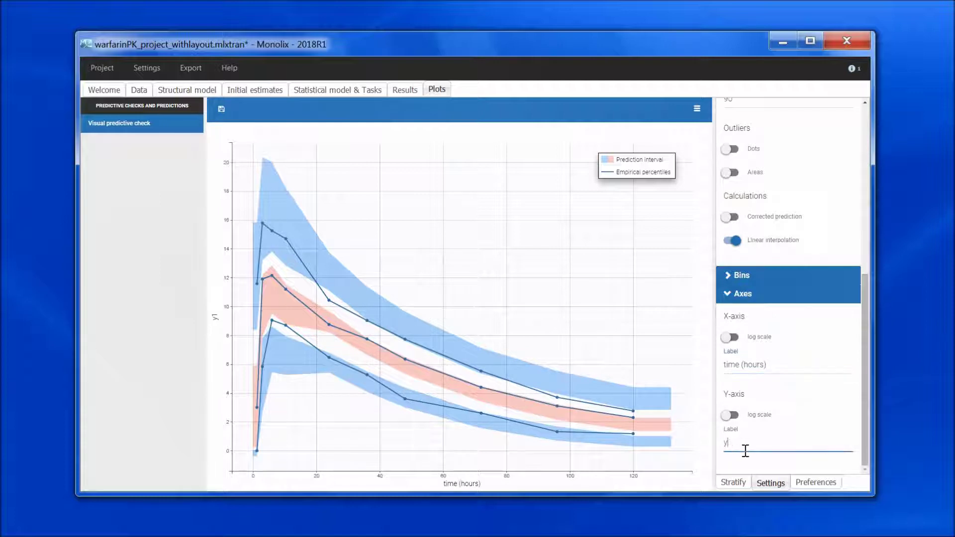
type("Concentration (mg/L)")
key("Return")
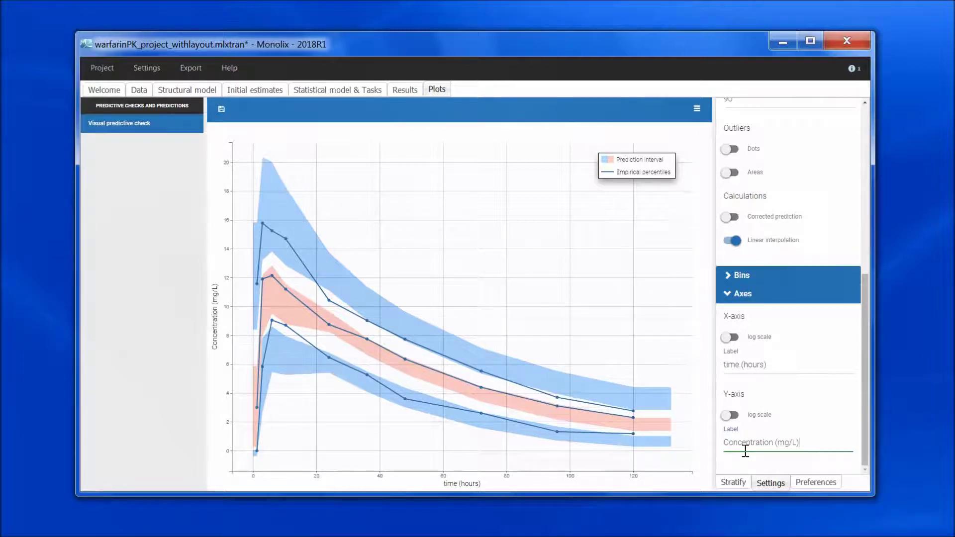
left_click(815, 482)
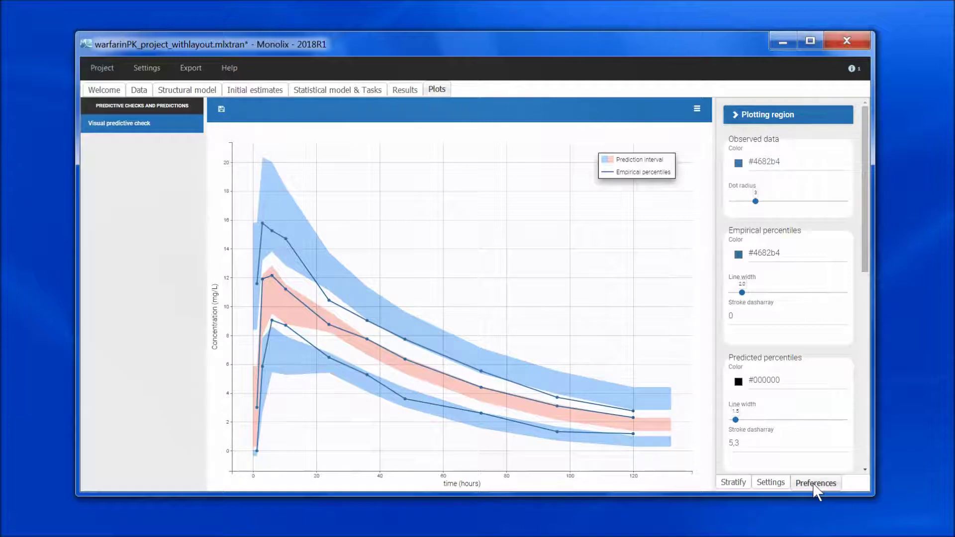
Make the empirical percentile lines colour #161819, width 3.0, dashed with a 4,2 pattern.
left_click(739, 255)
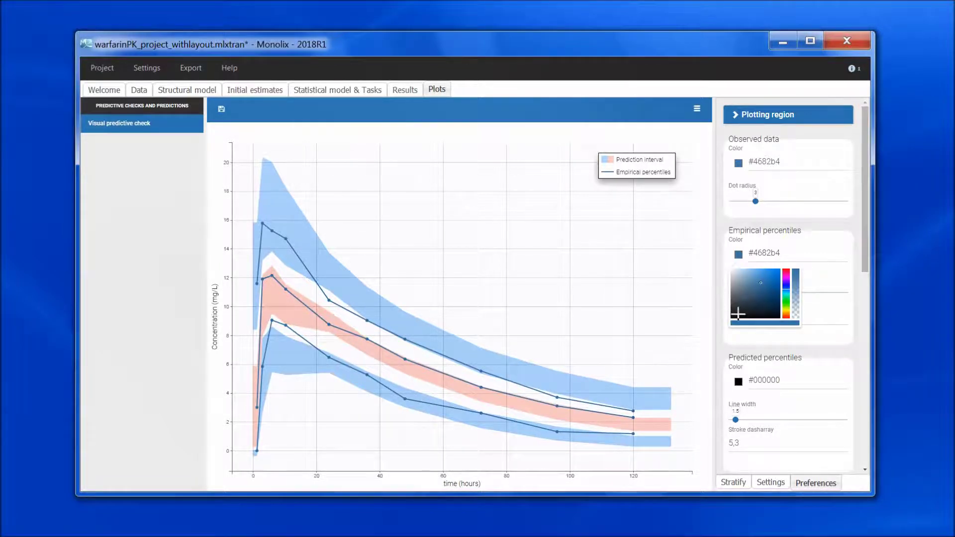
left_click(738, 313)
left_click(854, 300)
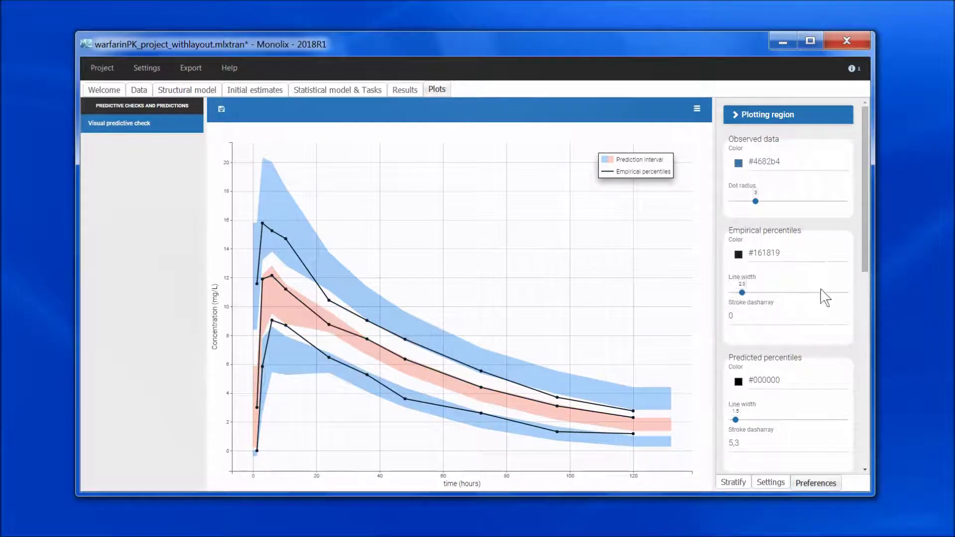
left_click_drag(741, 292, 759, 291)
left_click(754, 315)
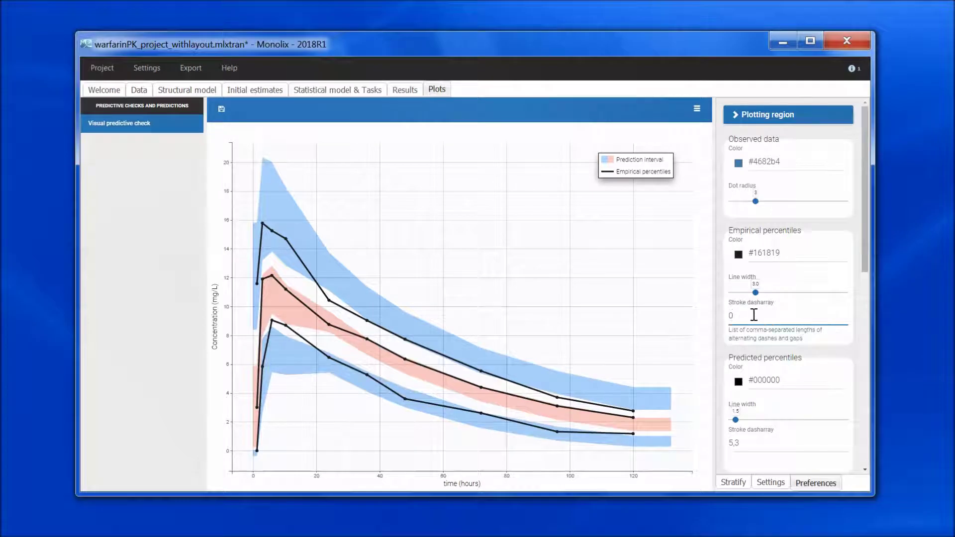
key("BackSpace")
type("4,2")
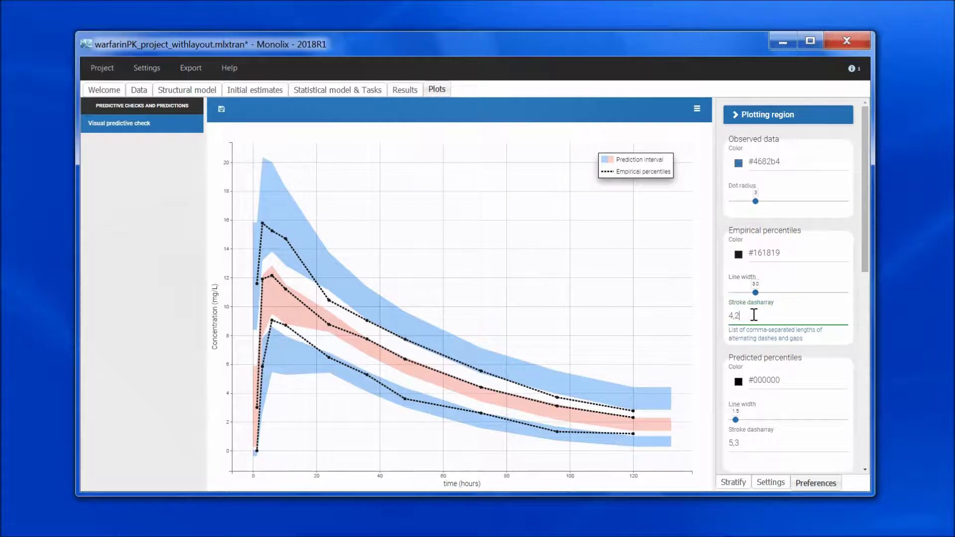
Change the prediction interval's Median colour from red to orange, rgba(255,77,0,0.2).
left_click_drag(863, 224, 868, 304)
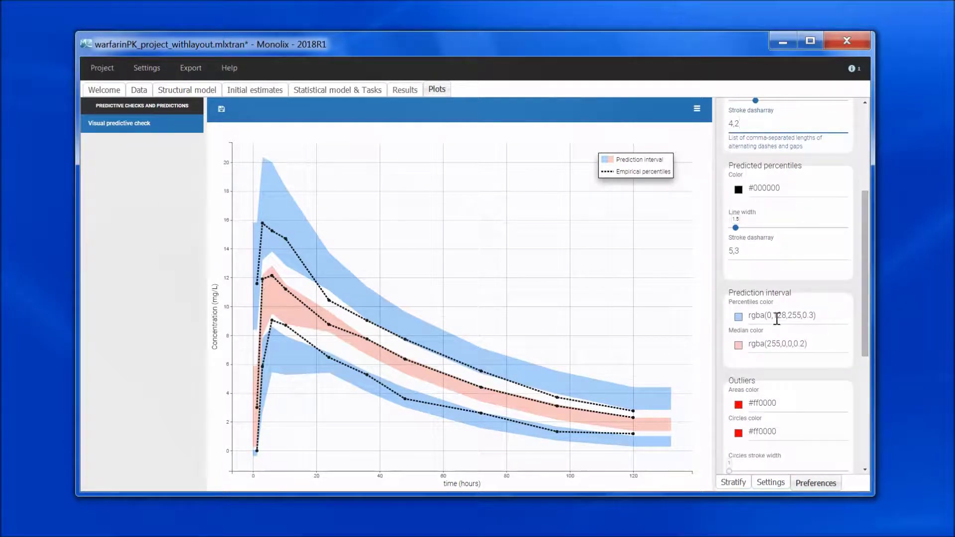
left_click(739, 348)
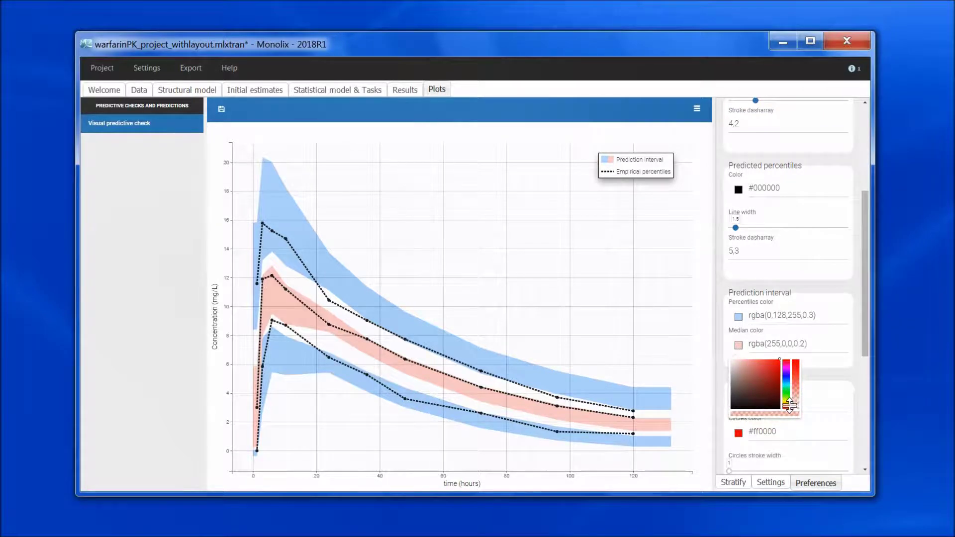
left_click_drag(789, 405, 789, 406)
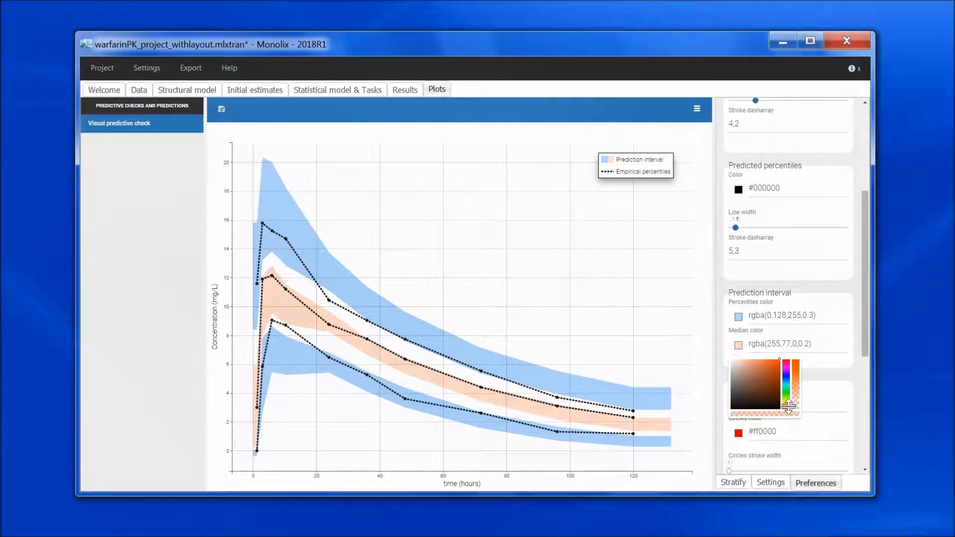
left_click(853, 374)
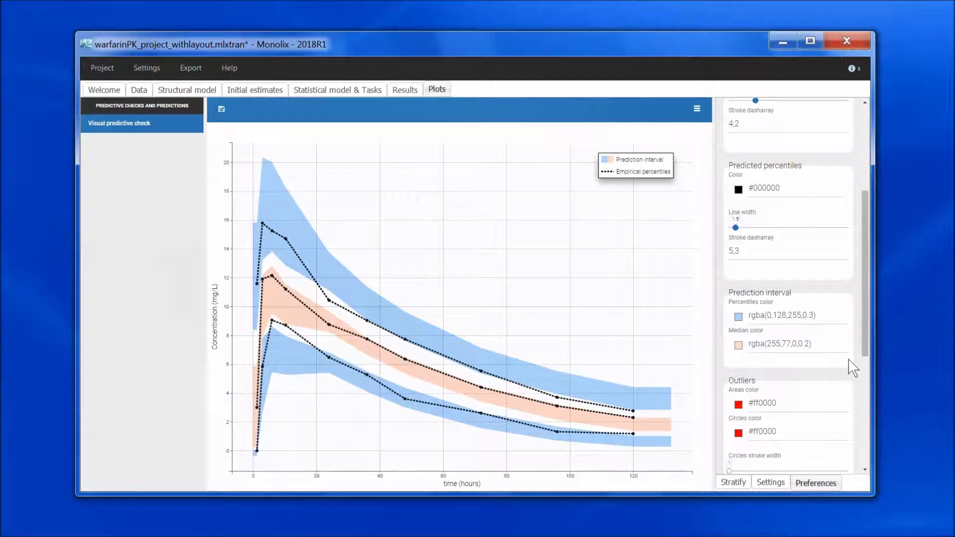
left_click_drag(864, 306, 867, 210)
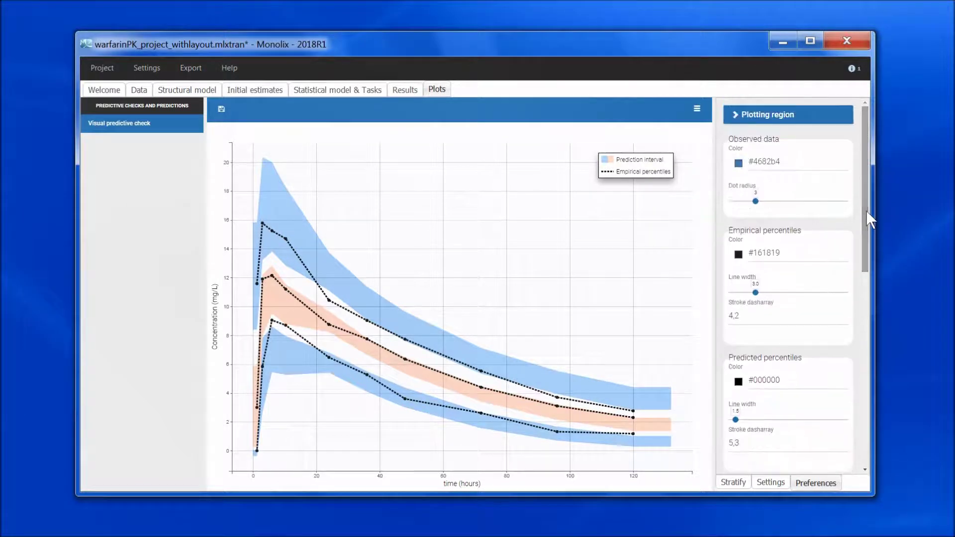
Enlarge the axis title font size to 20.
left_click(771, 119)
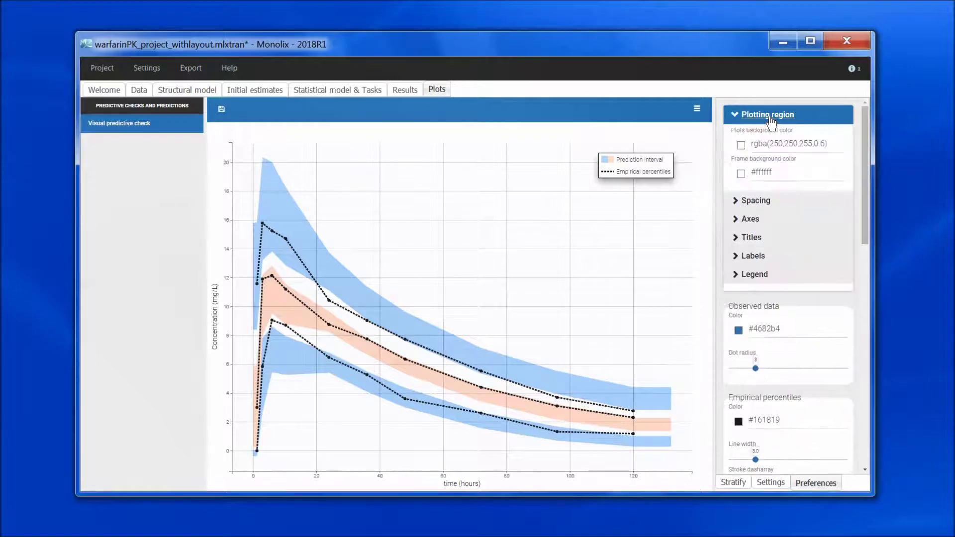
left_click(752, 256)
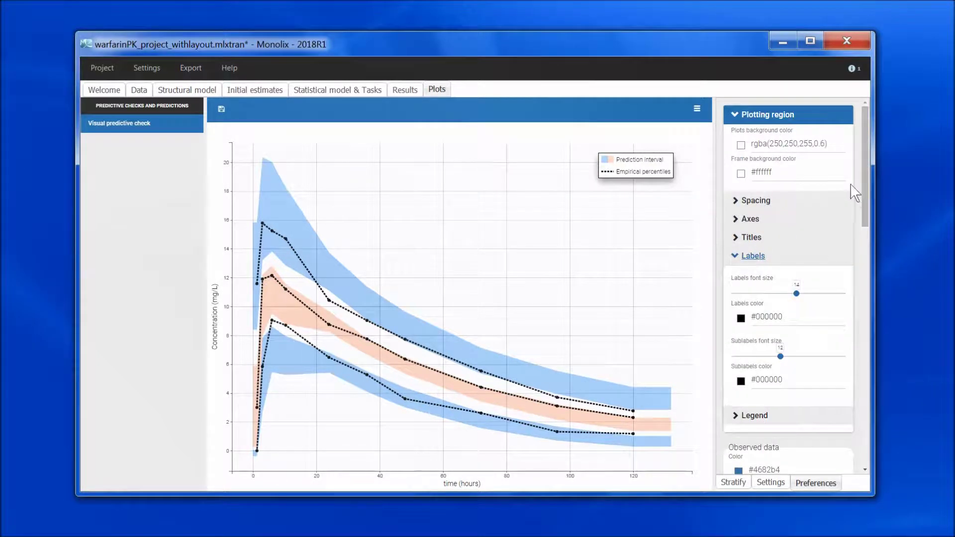
left_click_drag(864, 160, 871, 198)
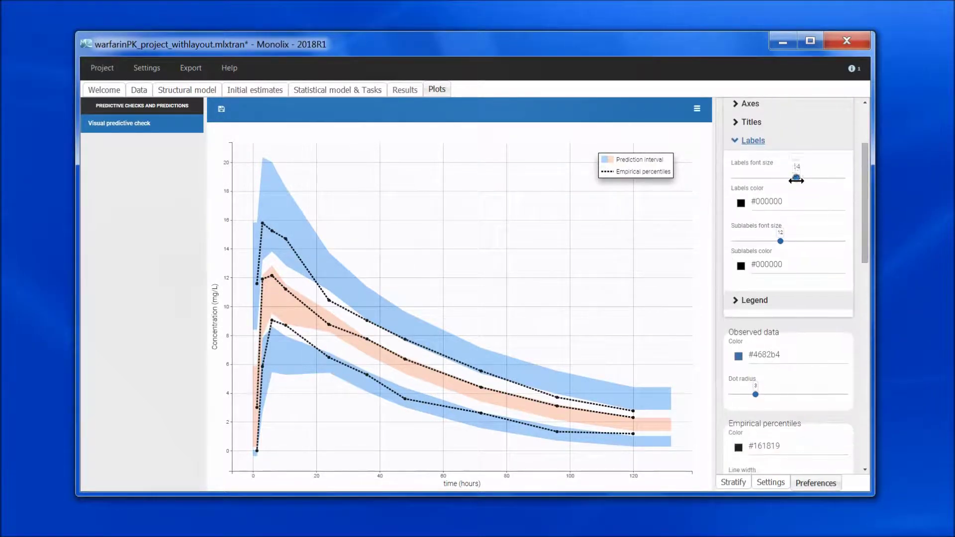
left_click_drag(795, 178, 844, 178)
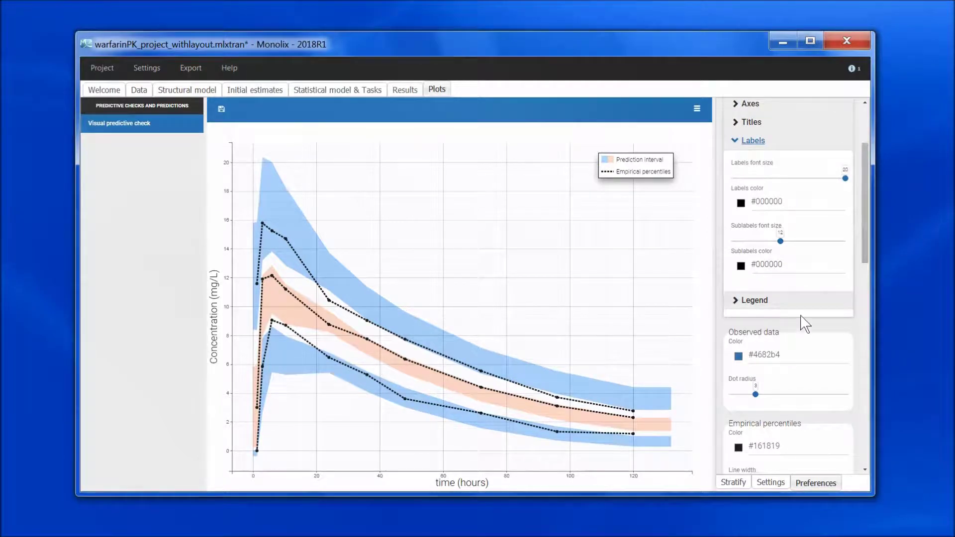
left_click_drag(863, 210, 863, 176)
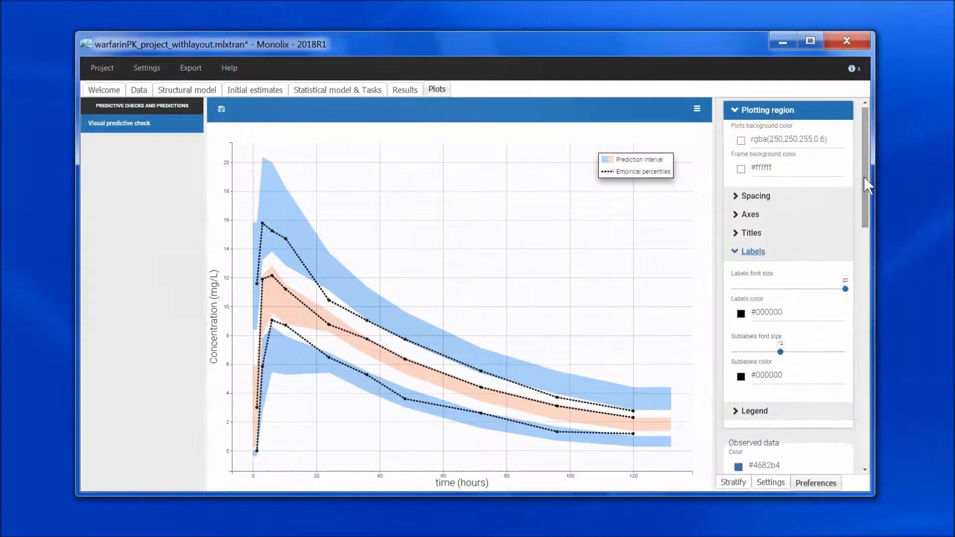
Raise the axis Ticks font size from 10 to 14.
left_click(751, 217)
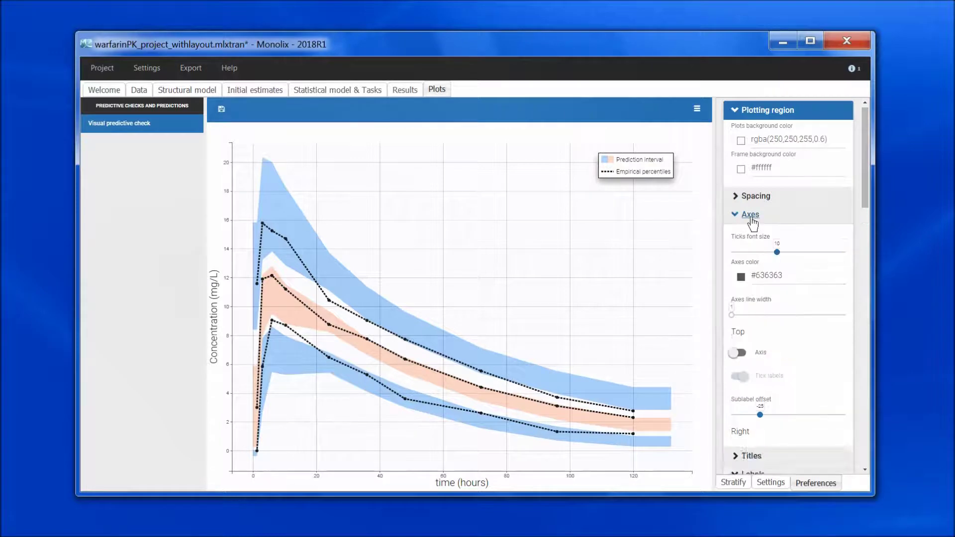
scroll(752, 224, "down", 2)
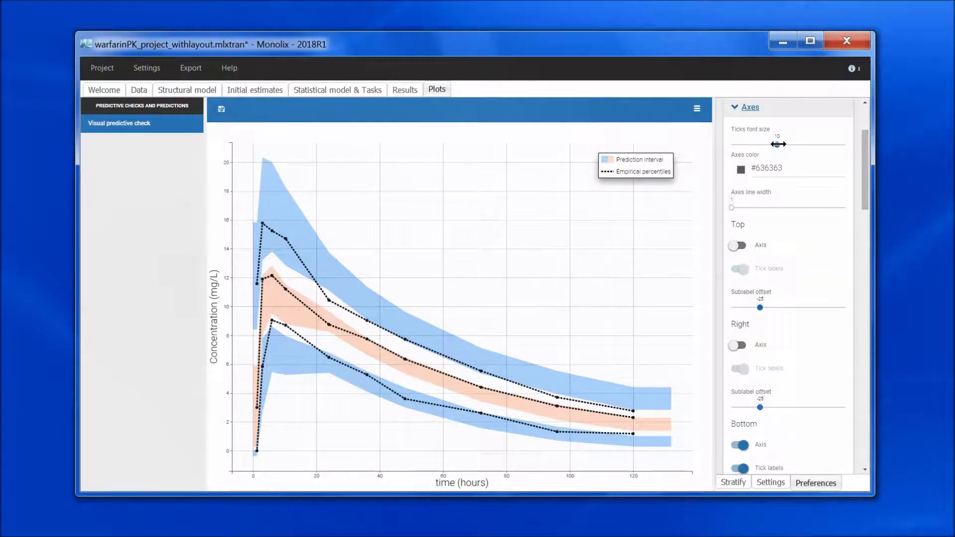
left_click_drag(779, 144, 828, 145)
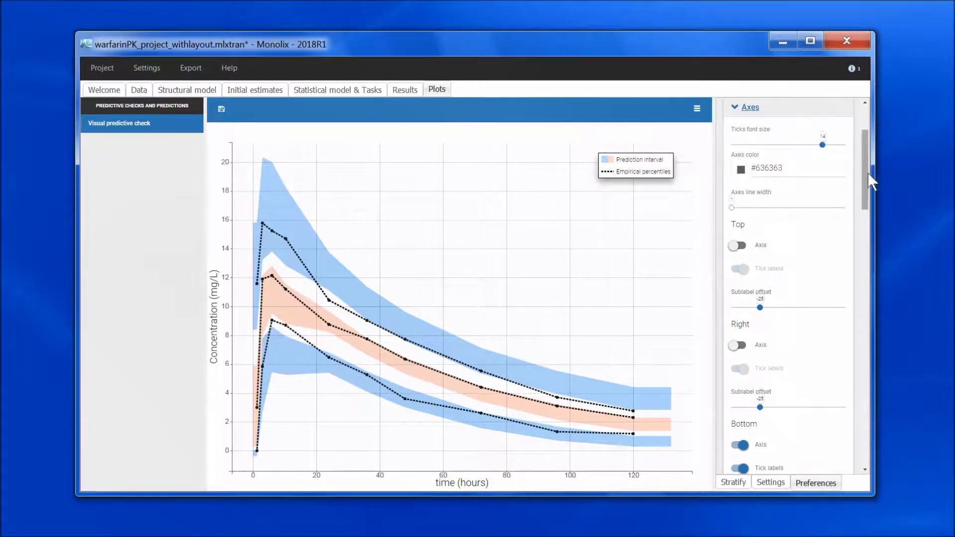
left_click_drag(869, 174, 865, 129)
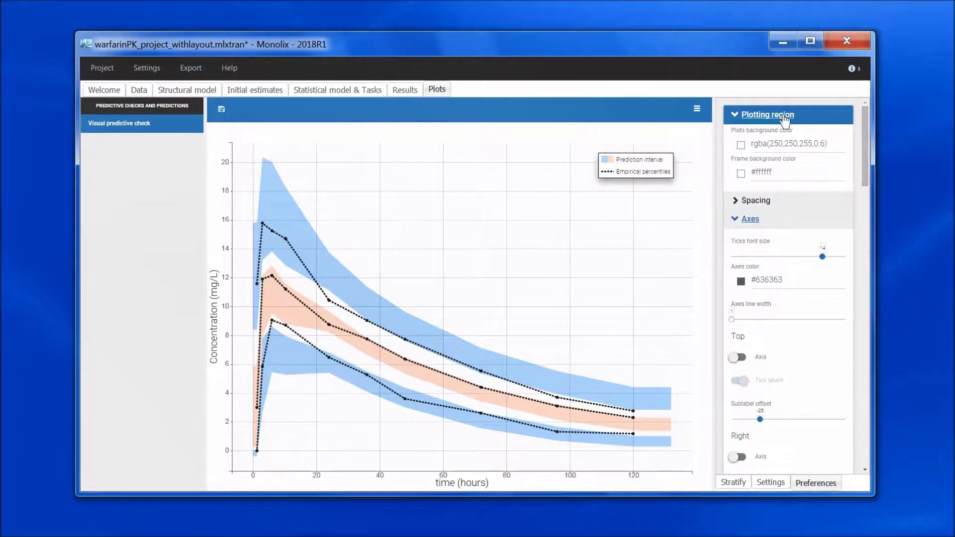
Widen the plot's bottom and left margins in the Spacing settings.
left_click(748, 201)
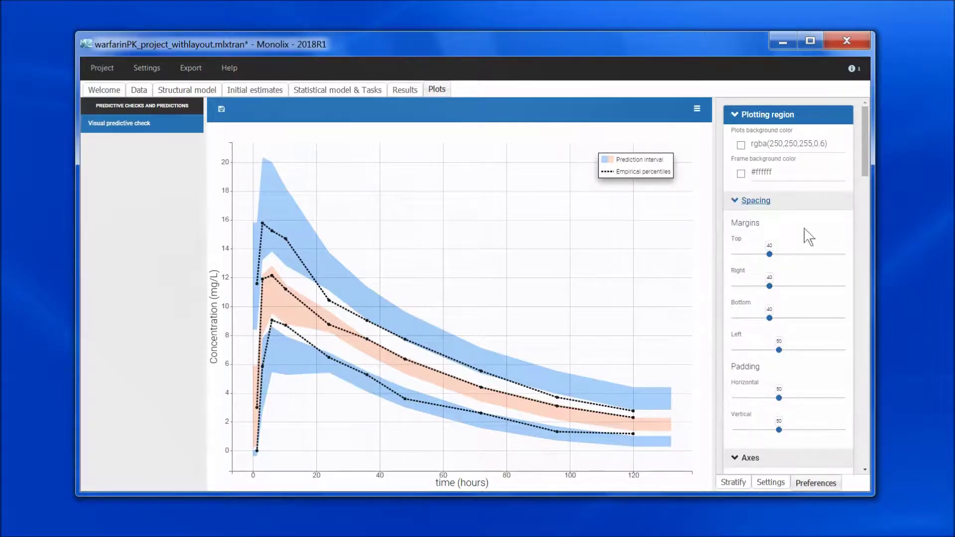
left_click_drag(864, 161, 855, 182)
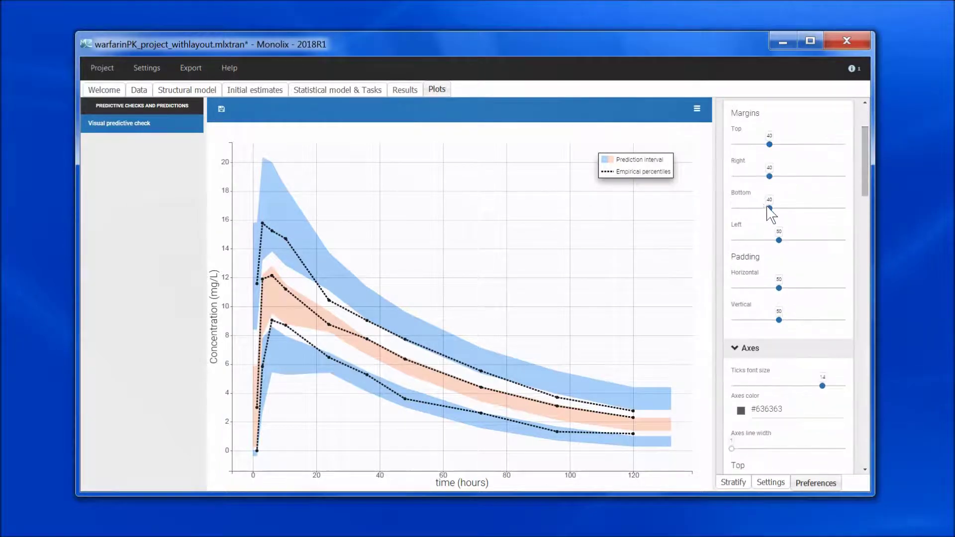
left_click_drag(768, 206, 791, 234)
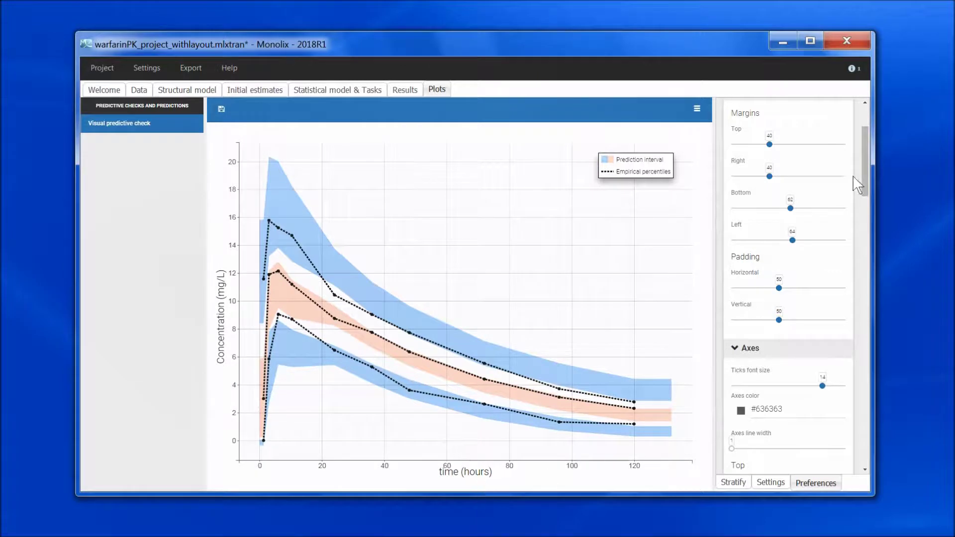
Set the axis Label offsets to 43 for the bottom and -35 for the left.
left_click_drag(867, 158, 870, 255)
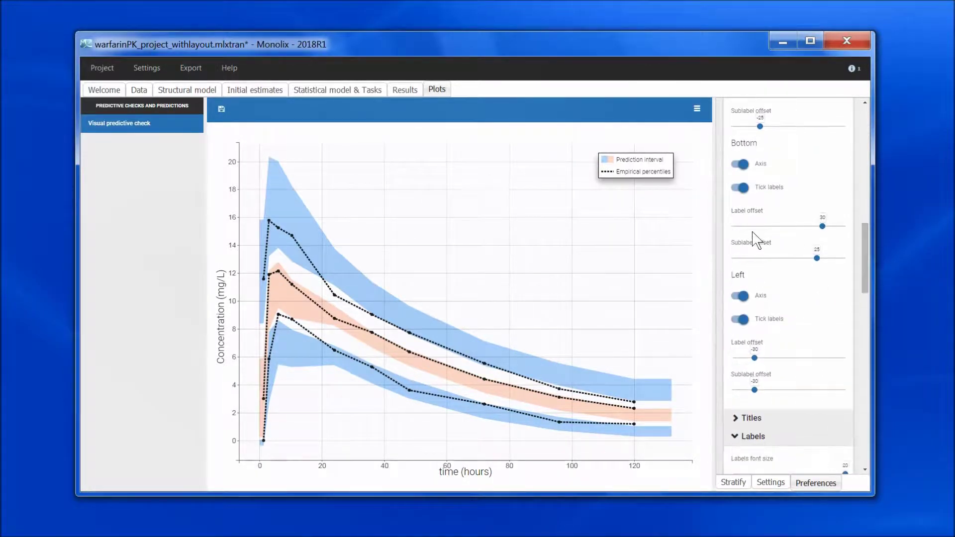
left_click_drag(822, 226, 837, 226)
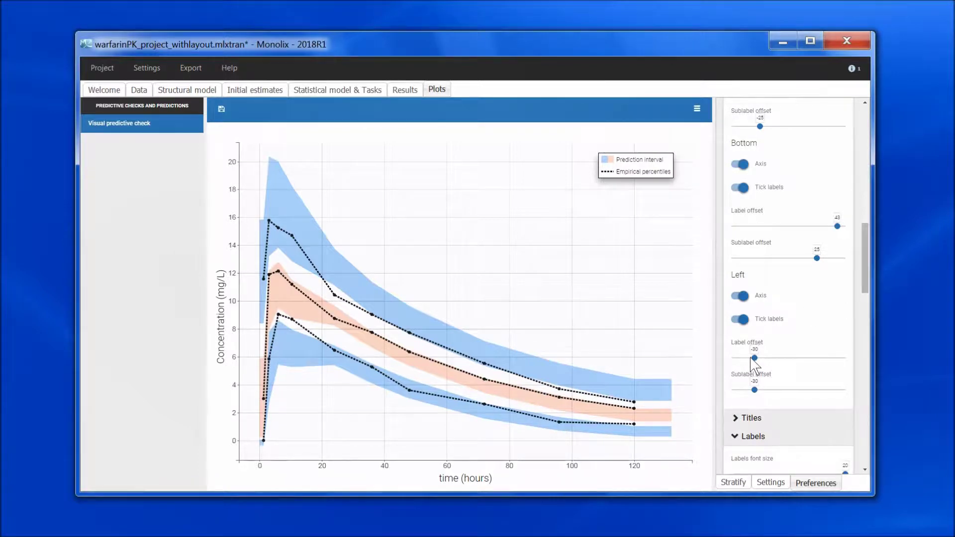
left_click_drag(755, 357, 751, 356)
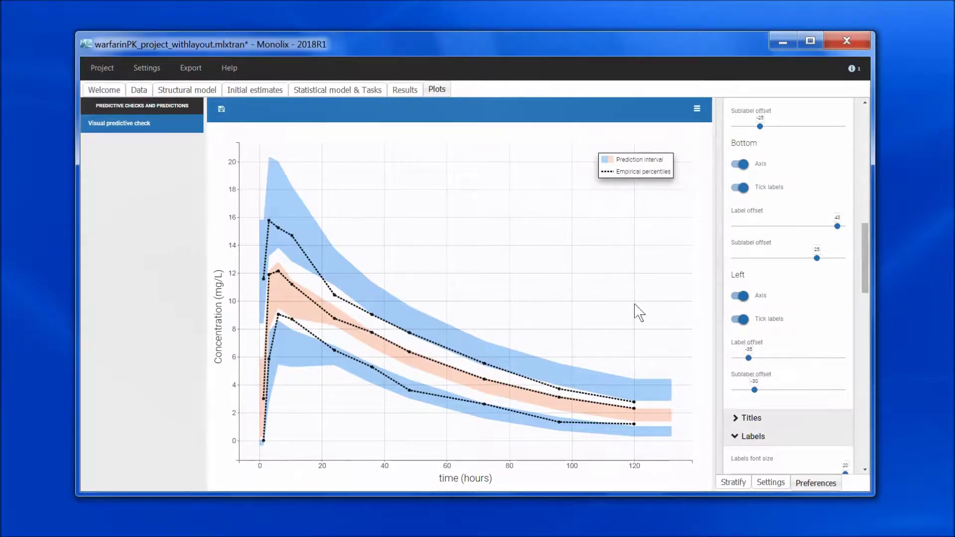
Review the plot's png/svg export choices and the Export menu options, then dismiss them.
left_click(221, 111)
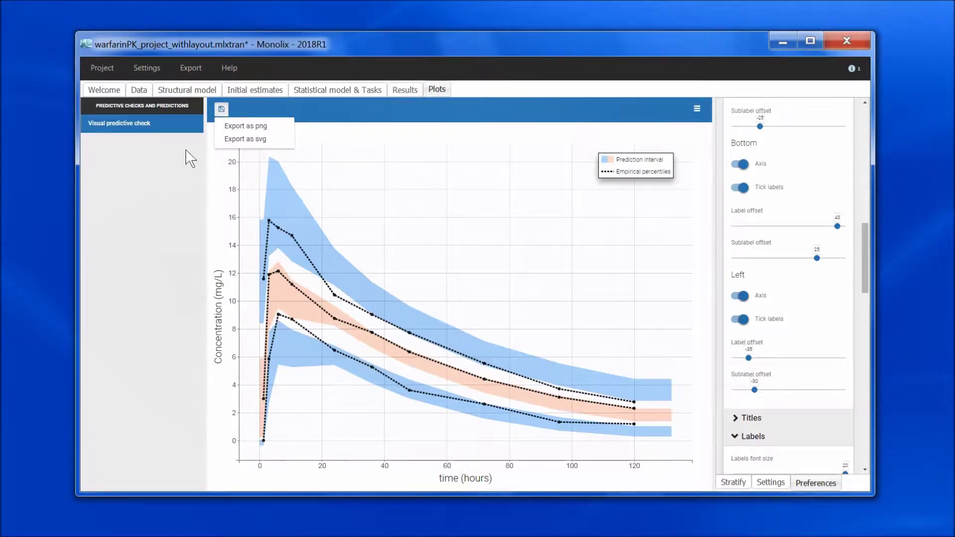
left_click(193, 69)
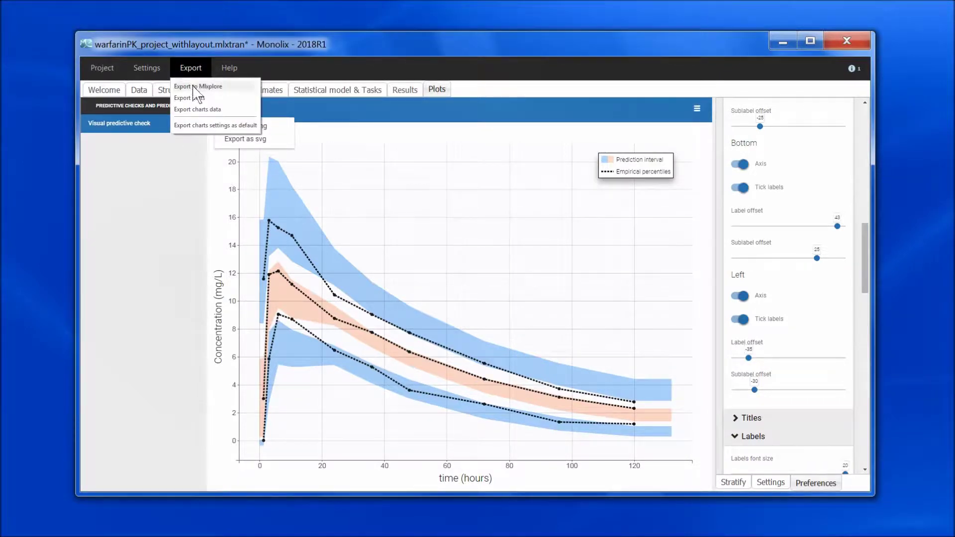
left_click(181, 211)
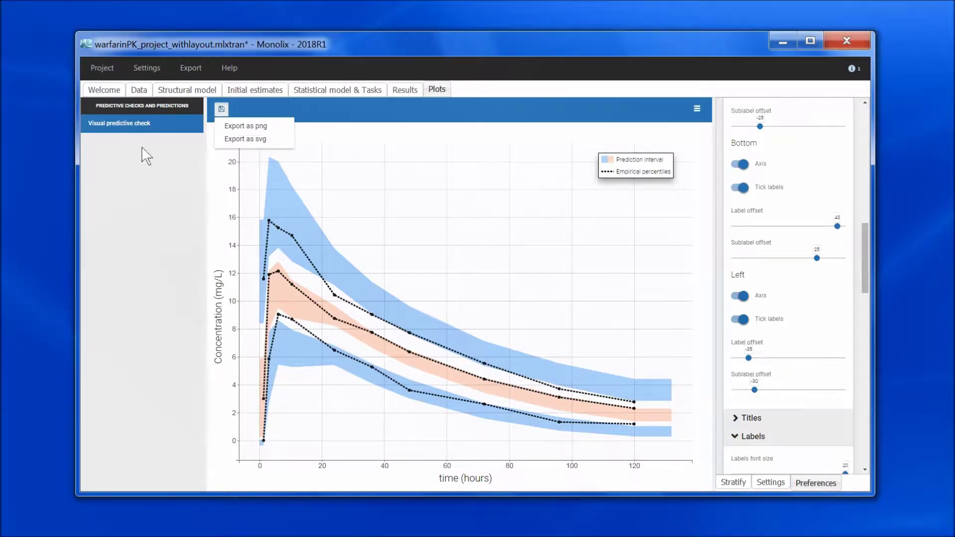
Save the project and switch to its monolix_project folder in Windows Explorer.
left_click(102, 70)
left_click(103, 137)
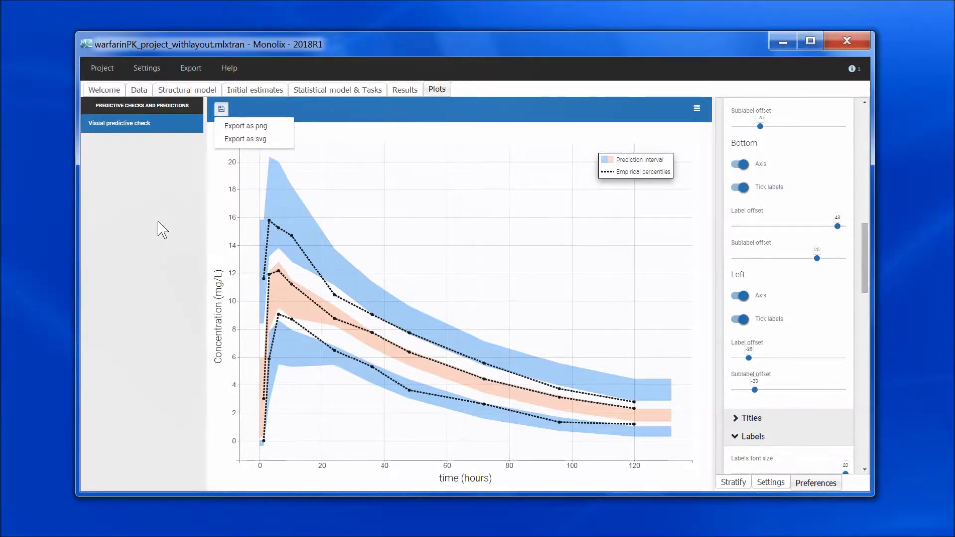
key("alt+Tab")
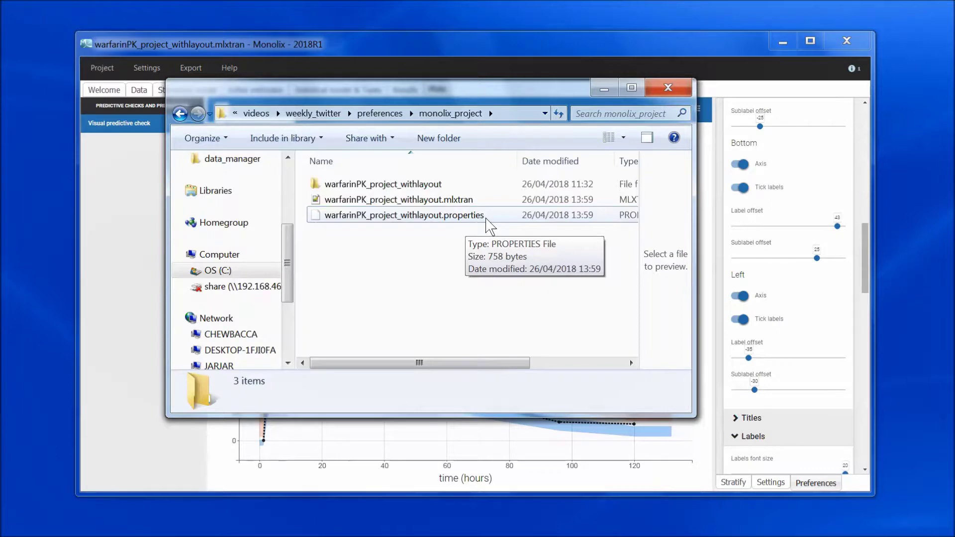
Close the Windows Explorer window showing the monolix_project folder.
left_click(668, 89)
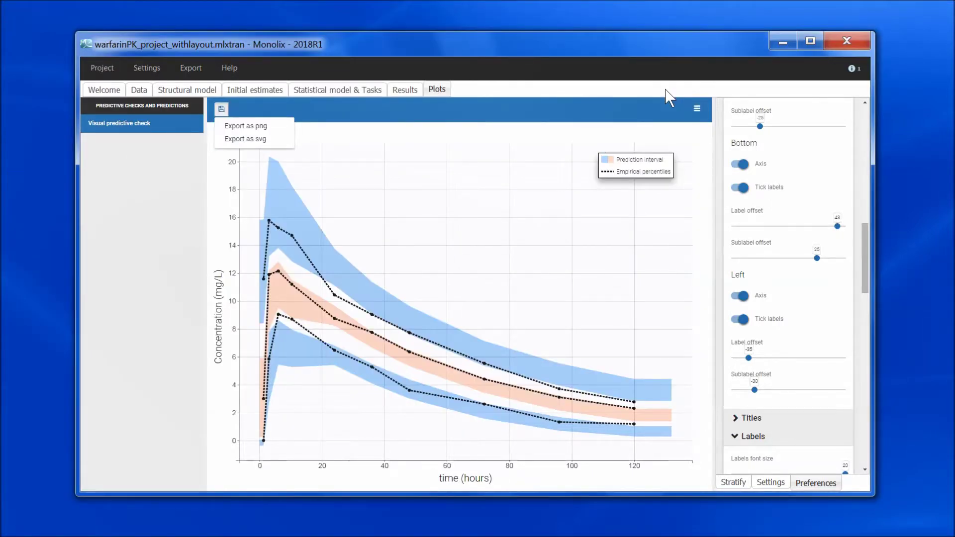
Open the Export menu to reach Export plots and Export charts data.
left_click(194, 71)
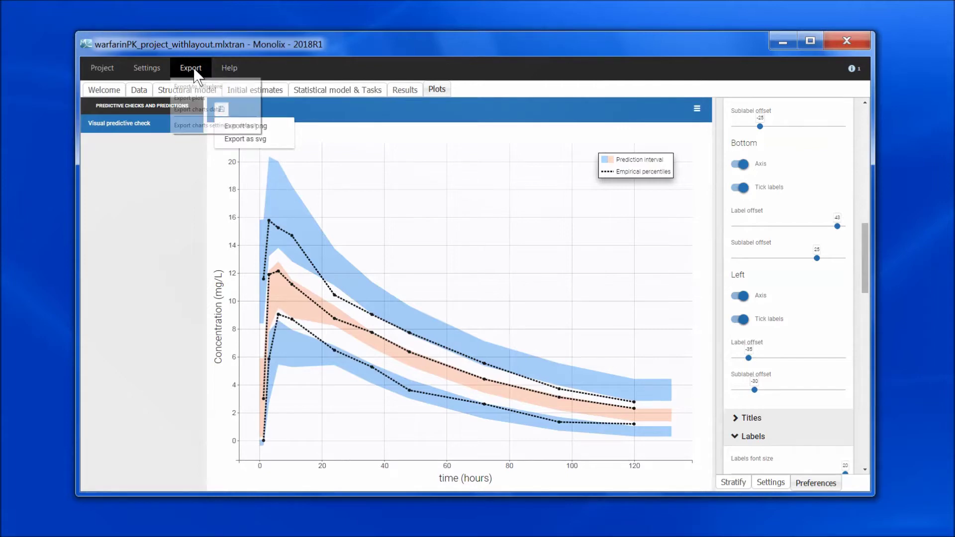